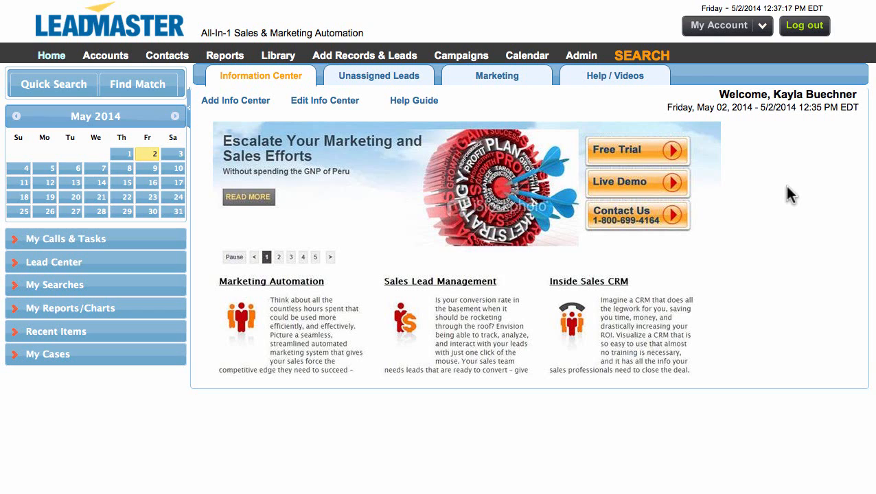
- Open the report on the Video Email Campaign and view its summary of sent and opened messages
{"action": "mouse_move", "coordinate": [463, 59]}
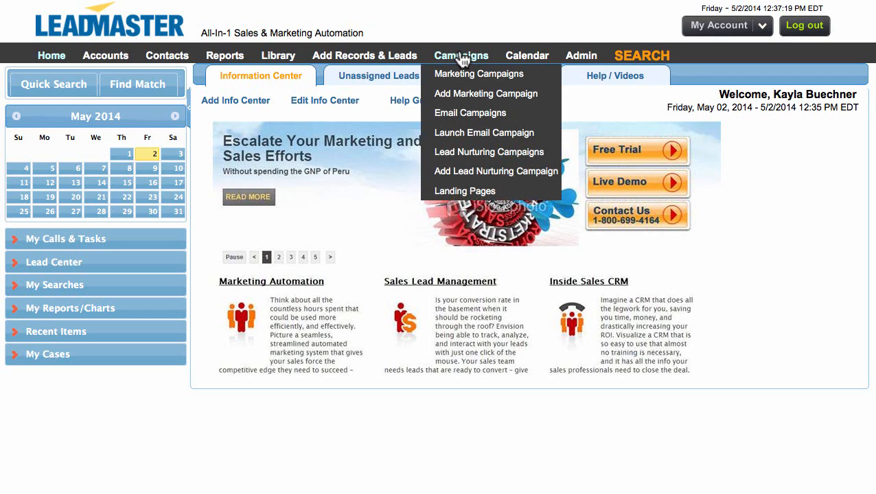
{"action": "left_click", "coordinate": [462, 114]}
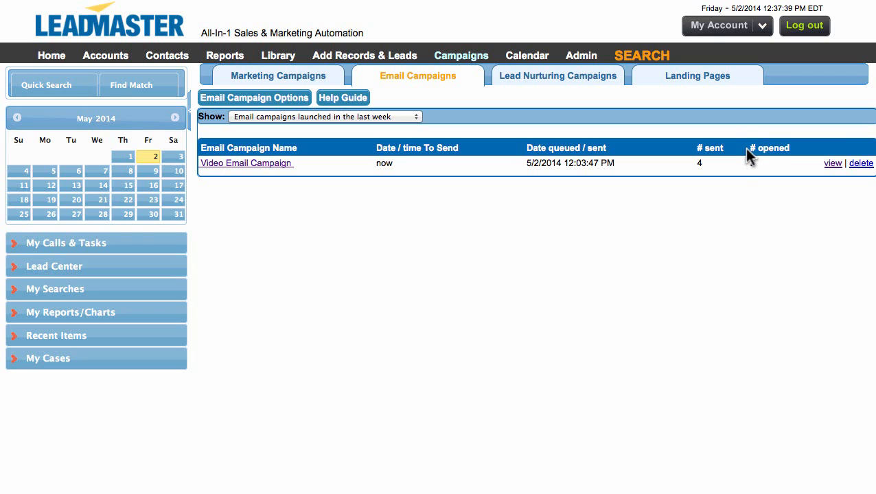
{"action": "left_click", "coordinate": [244, 165]}
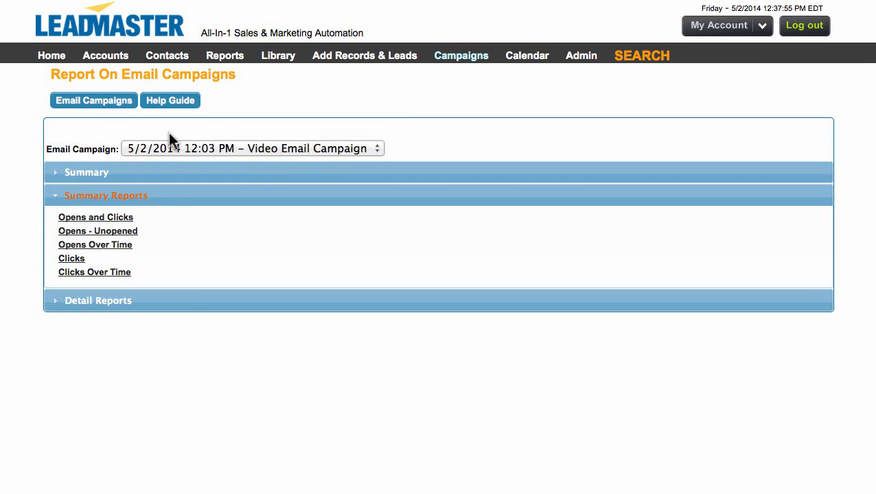
{"action": "left_click", "coordinate": [62, 172]}
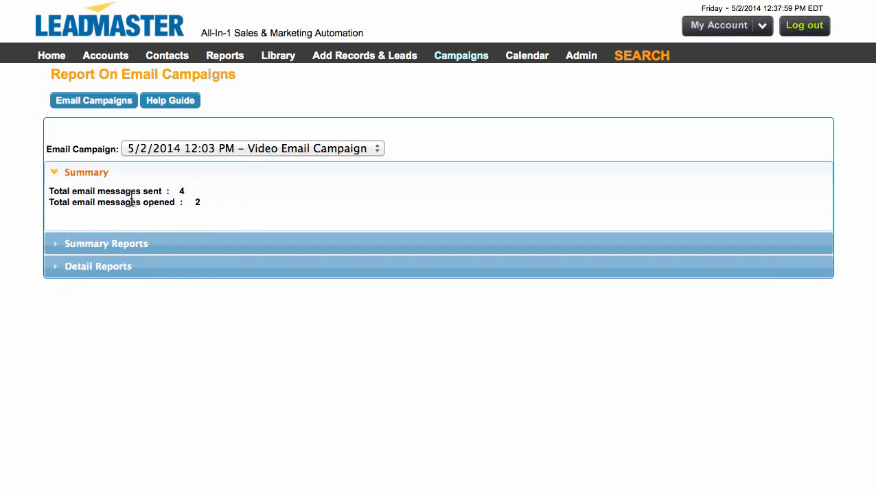
- View the campaign's Opens and Clicks summary report and return to the campaign report overview
{"action": "left_click", "coordinate": [62, 241]}
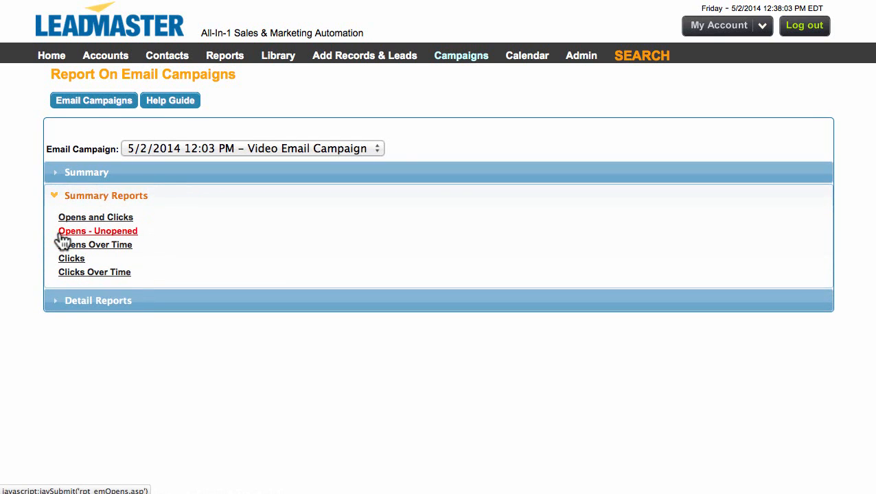
{"action": "left_click", "coordinate": [76, 218]}
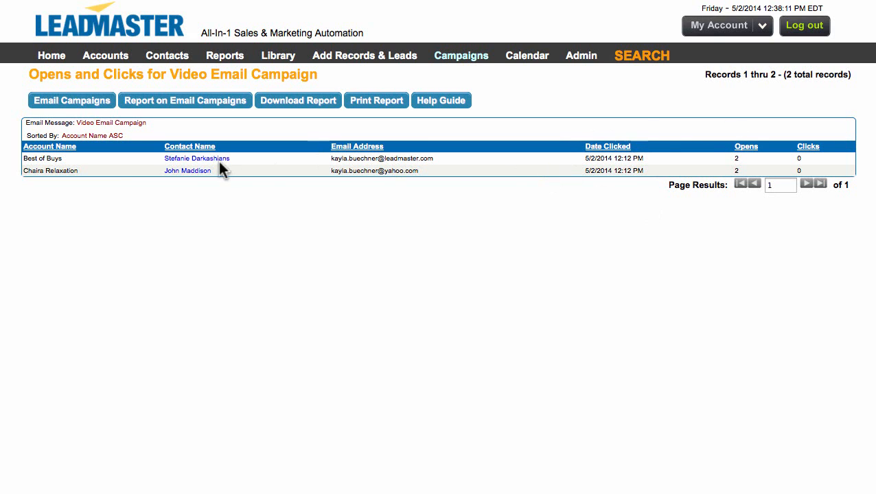
{"action": "left_click", "coordinate": [148, 109]}
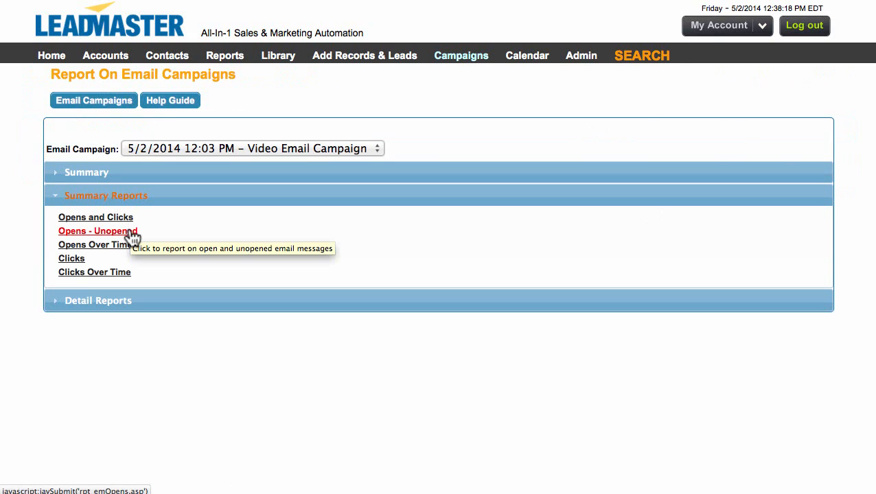
- Examine the campaign's Opens - Unopened chart, and list the available detail reports on the report overview
{"action": "left_click", "coordinate": [130, 235]}
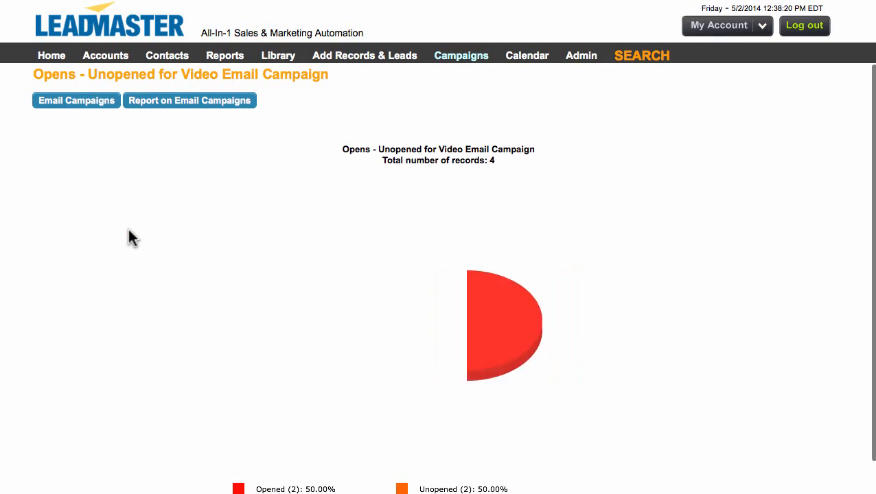
{"action": "scroll", "coordinate": [192, 323], "scroll_direction": "down", "scroll_amount": 1}
{"action": "mouse_move", "coordinate": [420, 259]}
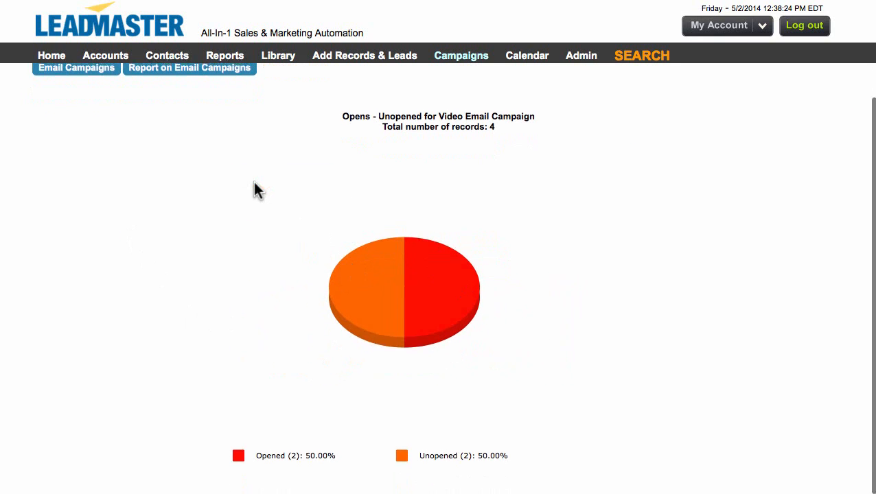
{"action": "scroll", "coordinate": [254, 181], "scroll_direction": "up", "scroll_amount": 1}
{"action": "left_click", "coordinate": [145, 104]}
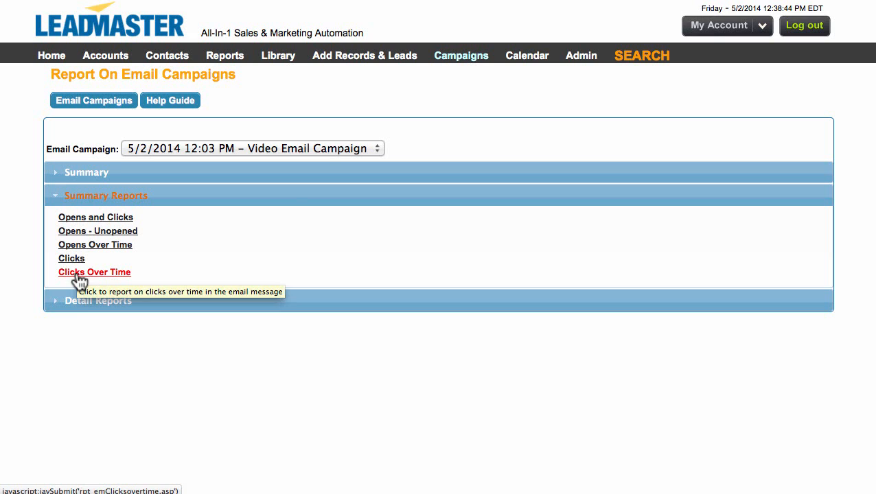
{"action": "left_click", "coordinate": [60, 198]}
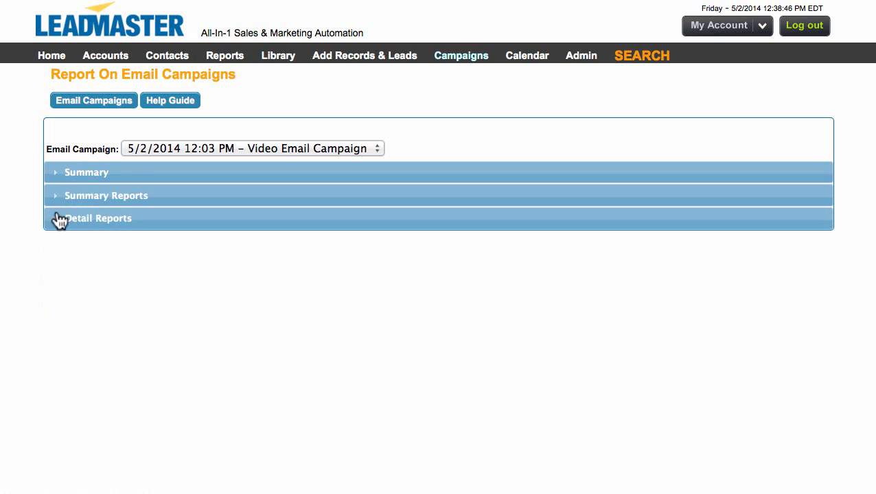
{"action": "left_click", "coordinate": [59, 224]}
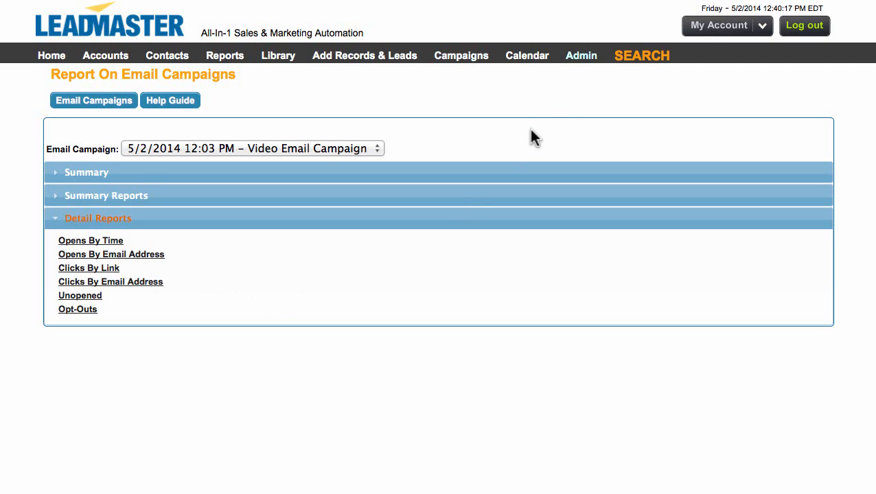
- Open reference table management in the administration area and display the Activity - Marketing Activity table
{"action": "mouse_move", "coordinate": [581, 62]}
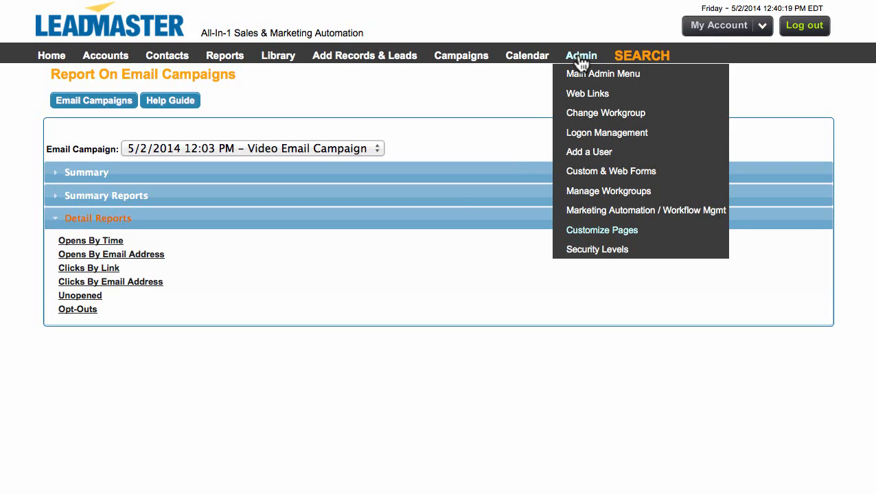
{"action": "left_click", "coordinate": [582, 73]}
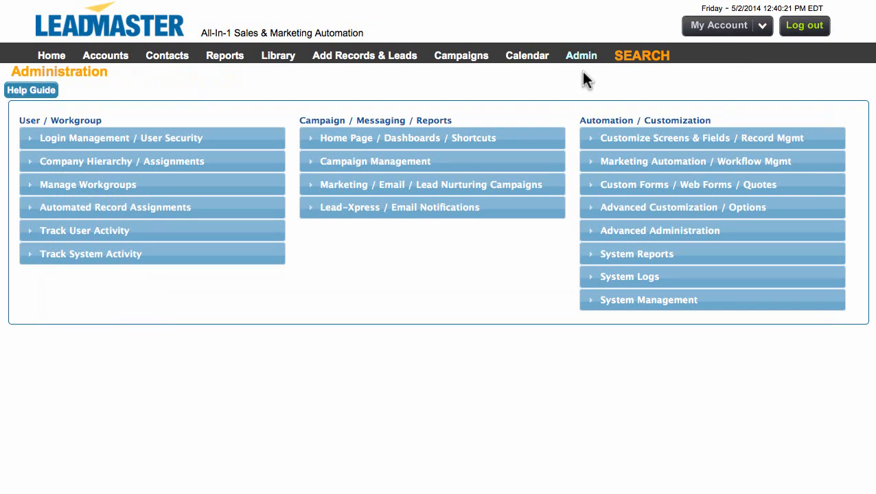
{"action": "left_click", "coordinate": [611, 145]}
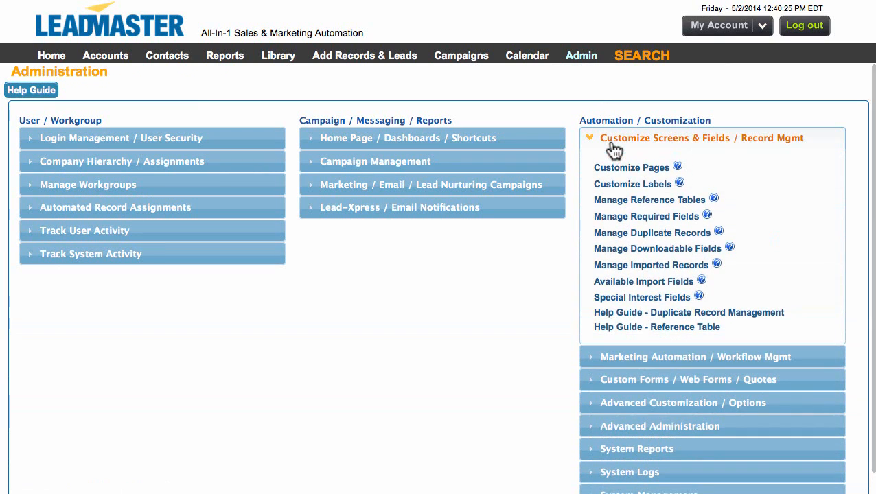
{"action": "left_click", "coordinate": [619, 203]}
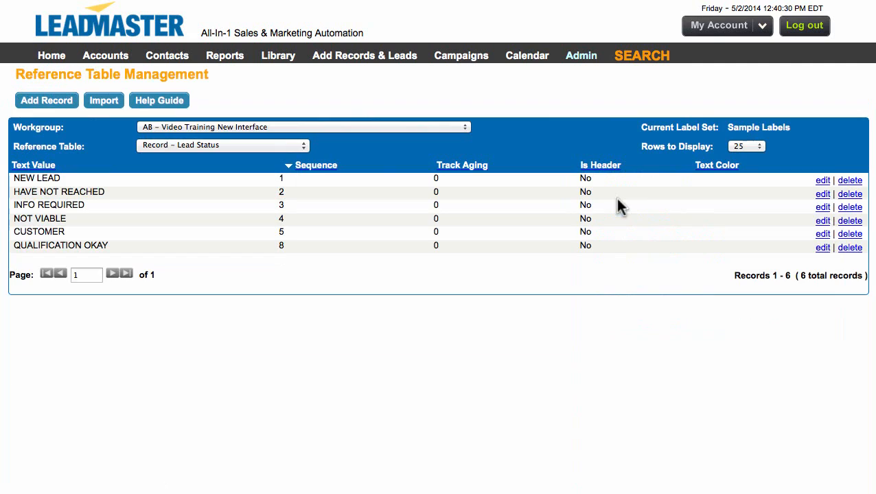
{"action": "left_click", "coordinate": [297, 146]}
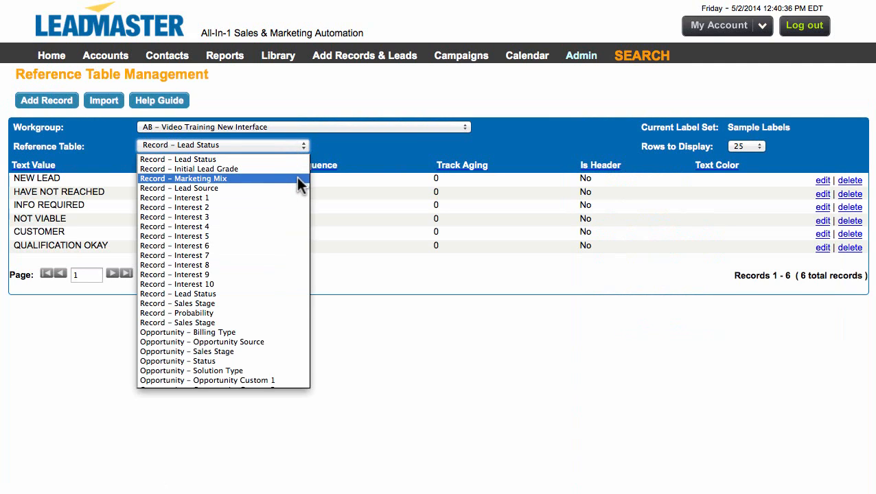
{"action": "scroll", "coordinate": [292, 332], "scroll_direction": "down", "scroll_amount": 7}
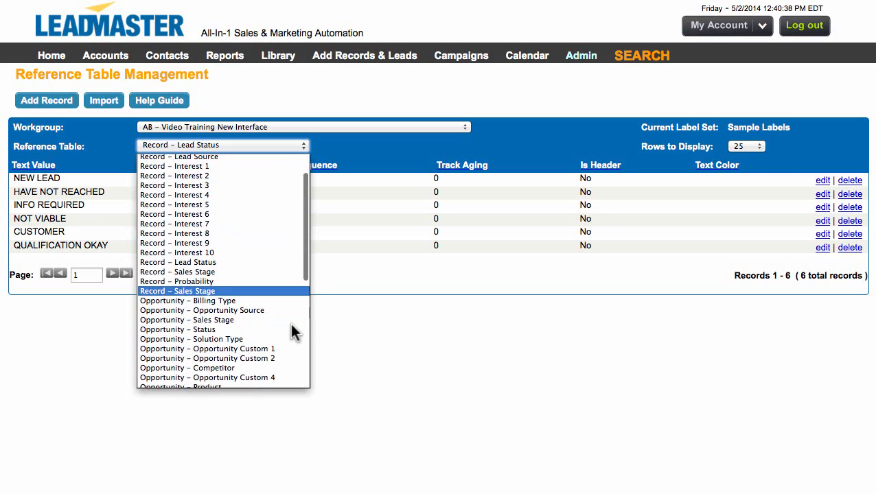
{"action": "scroll", "coordinate": [290, 324], "scroll_direction": "down", "scroll_amount": 4}
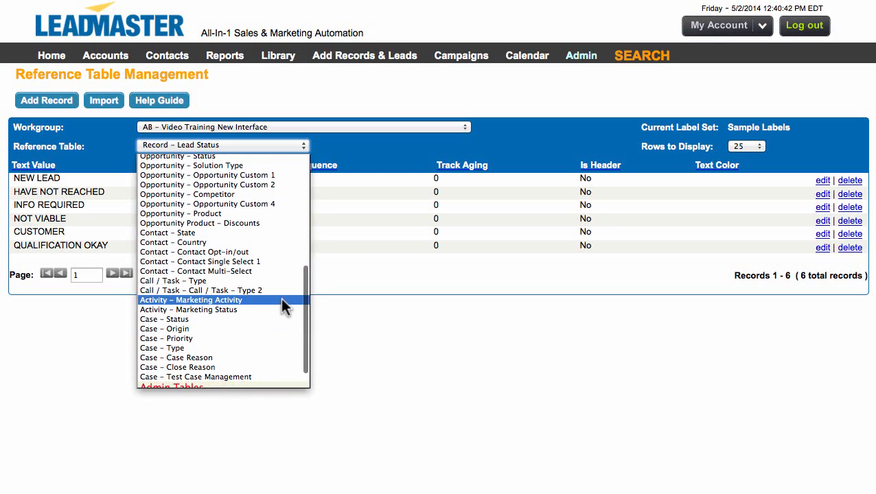
{"action": "left_click", "coordinate": [281, 300]}
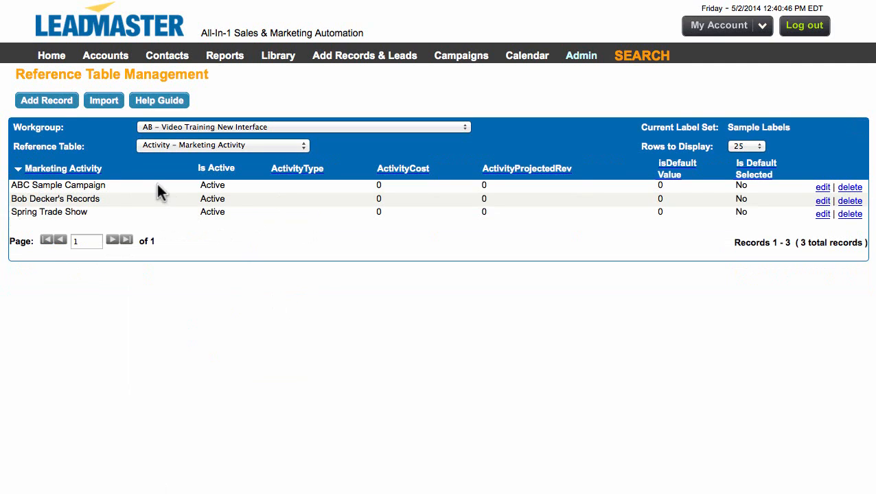
- Add a marketing activity record named "Opened Emails" to the reference table
{"action": "left_click", "coordinate": [47, 101]}
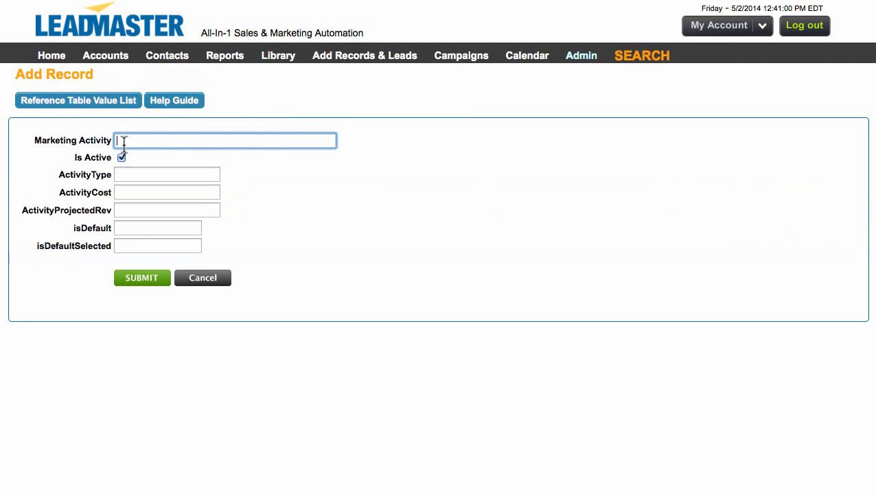
{"action": "type", "text": "Opened Emails"}
{"action": "left_click", "coordinate": [135, 284]}
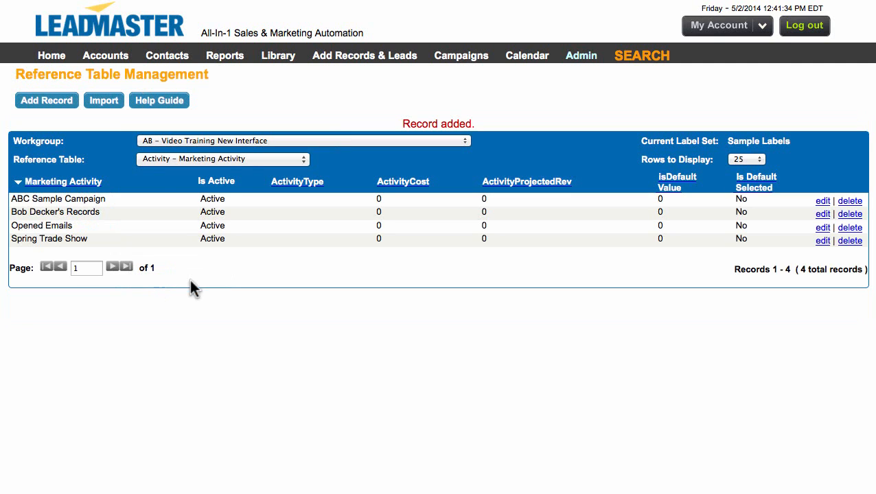
- Create a marketing automation business rule named "Opened Email" that applies when an email recipient opens an email message
{"action": "mouse_move", "coordinate": [575, 60]}
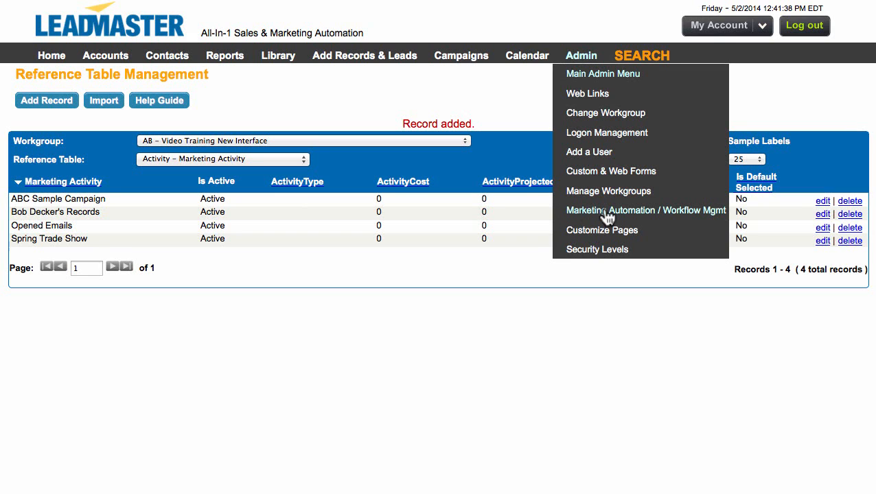
{"action": "left_click", "coordinate": [673, 214]}
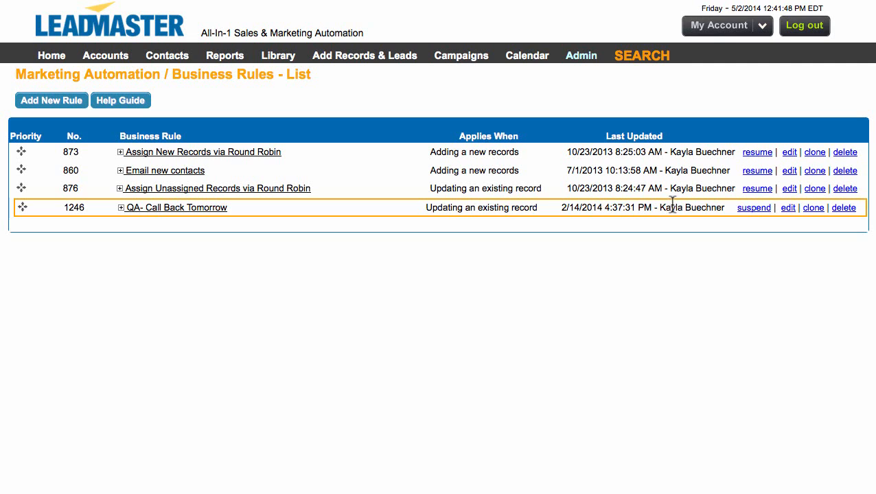
{"action": "left_click", "coordinate": [35, 106]}
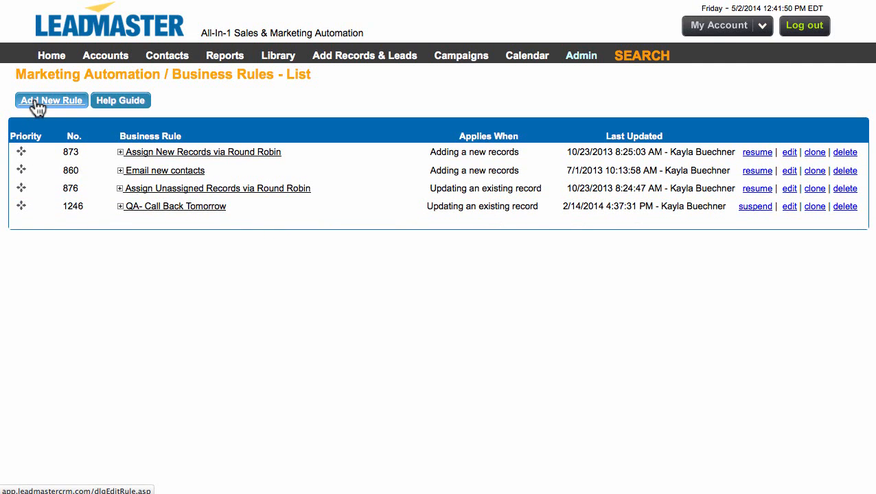
{"action": "left_click", "coordinate": [113, 130]}
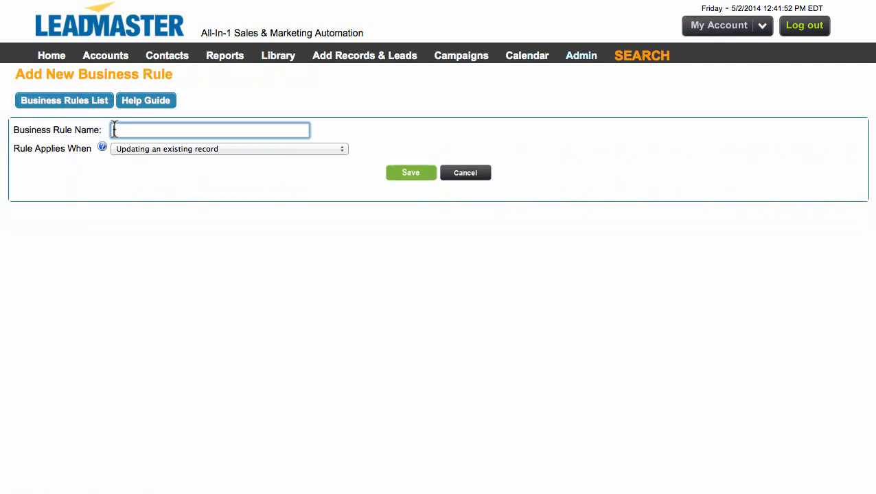
{"action": "type", "text": "Opened Email"}
{"action": "left_click", "coordinate": [247, 148]}
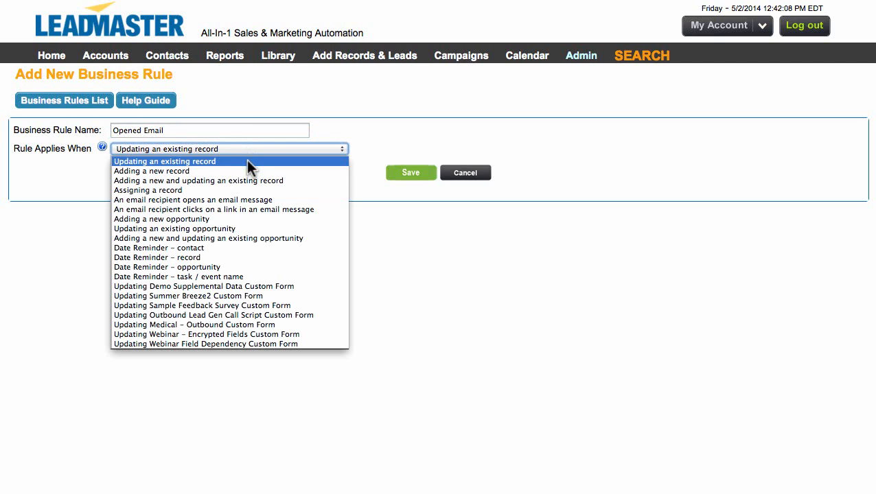
{"action": "left_click", "coordinate": [258, 200]}
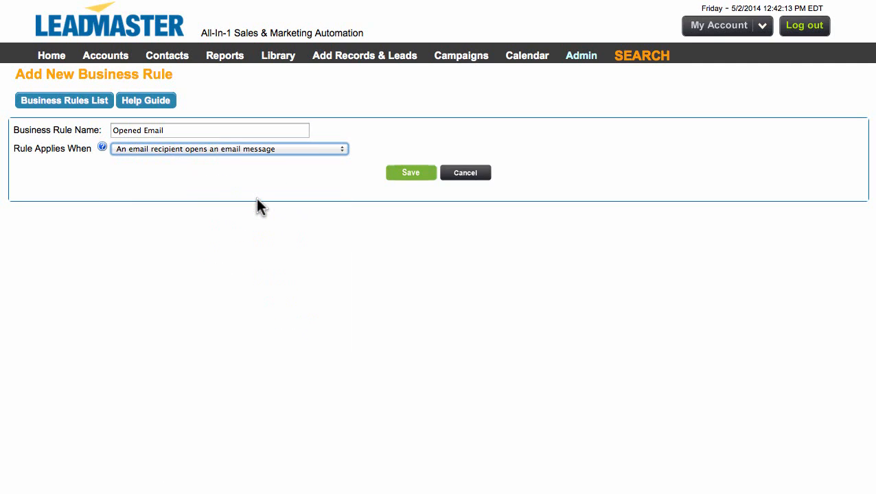
{"action": "left_click", "coordinate": [410, 175]}
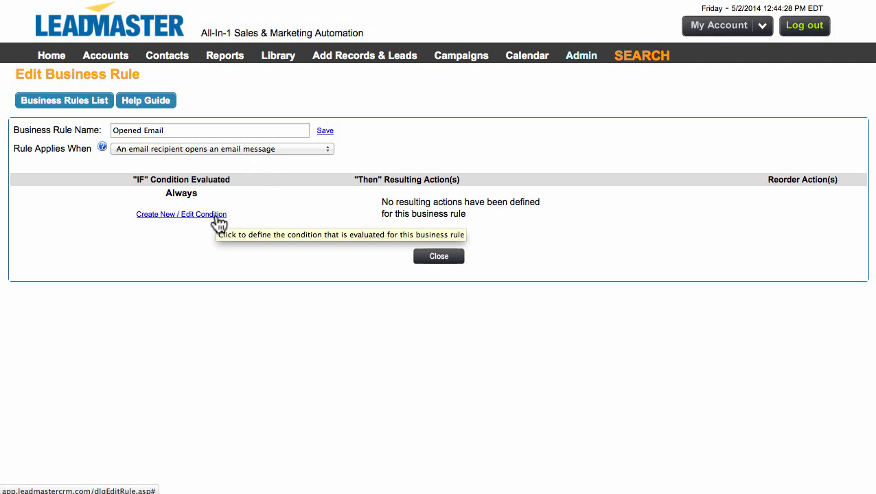
- Open the "Opened Email" rule's condition for editing and check the values offered for the Lead Status field
{"action": "left_click", "coordinate": [217, 215]}
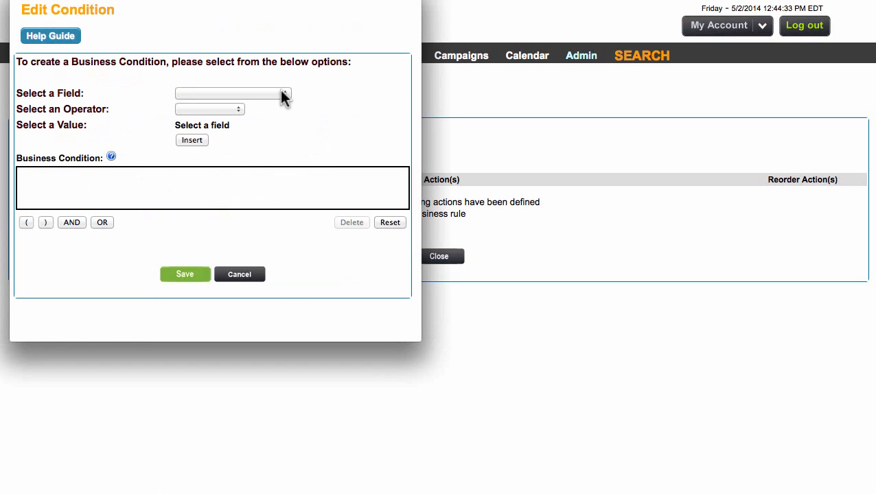
{"action": "left_click", "coordinate": [283, 95]}
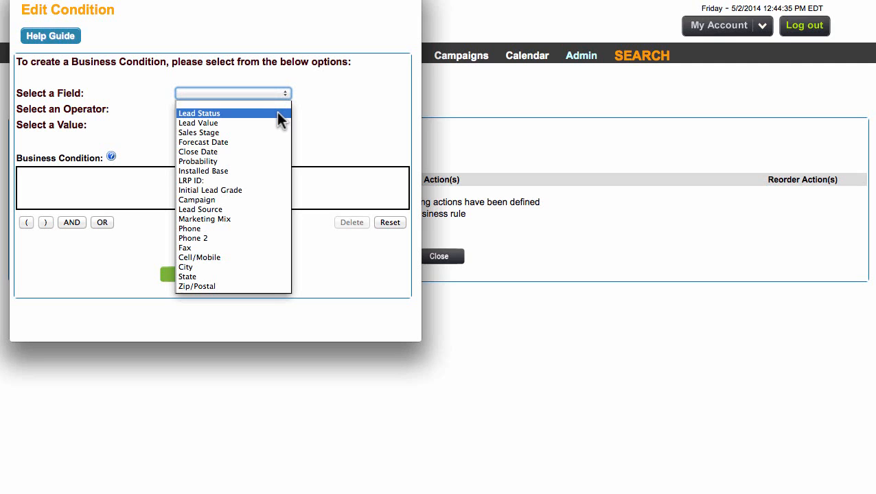
{"action": "left_click", "coordinate": [278, 115]}
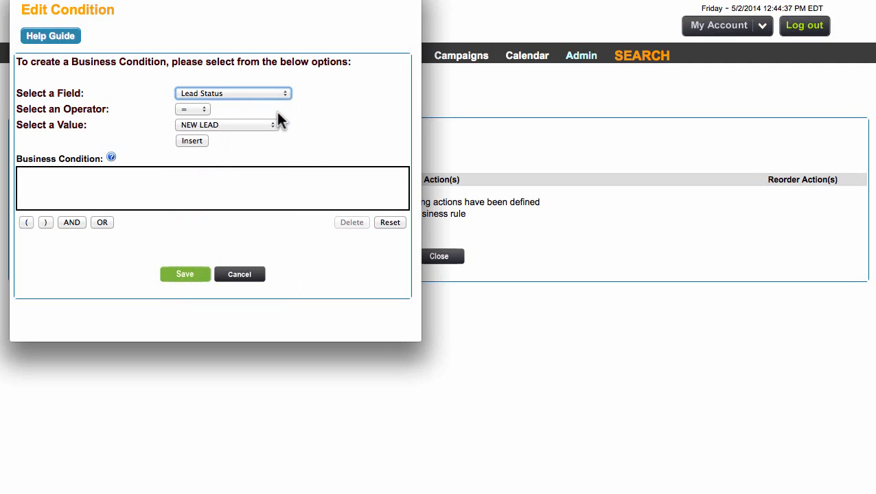
{"action": "left_click", "coordinate": [271, 126]}
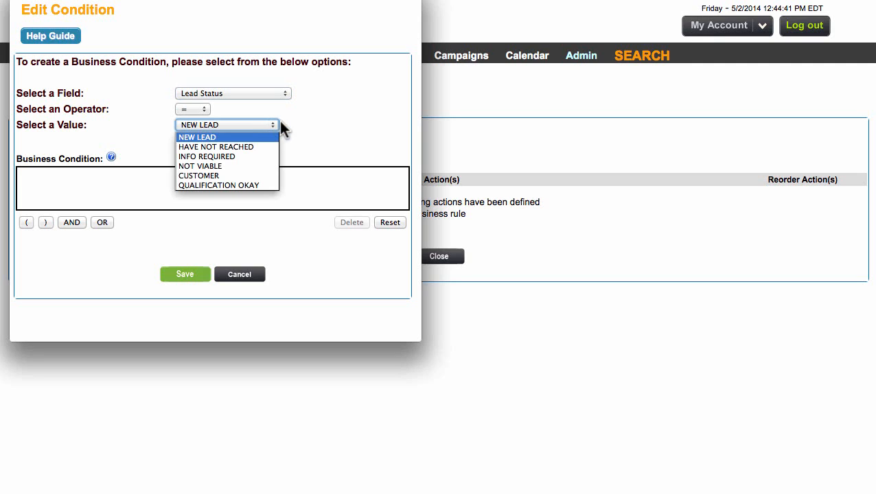
{"action": "left_click", "coordinate": [289, 120]}
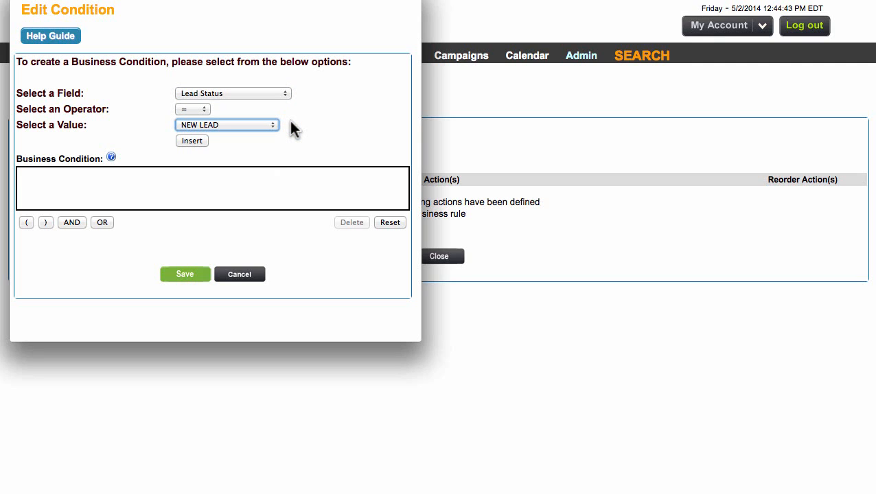
- Check the values offered for the Campaign field and the other available condition fields, and leave the condition editor without saving
{"action": "left_click", "coordinate": [276, 93]}
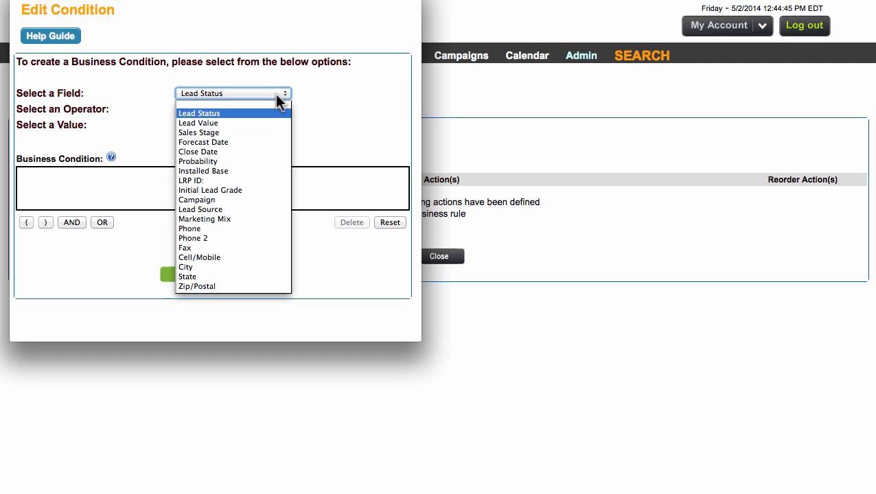
{"action": "left_click", "coordinate": [274, 199]}
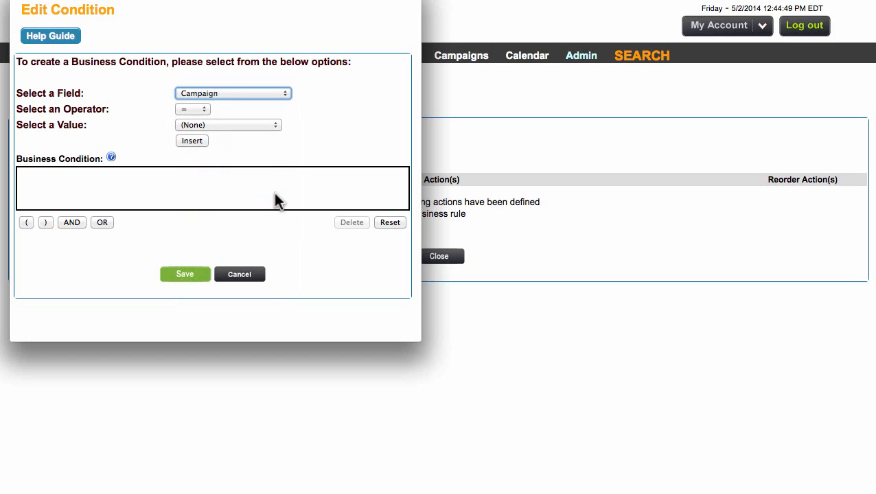
{"action": "left_click", "coordinate": [256, 125]}
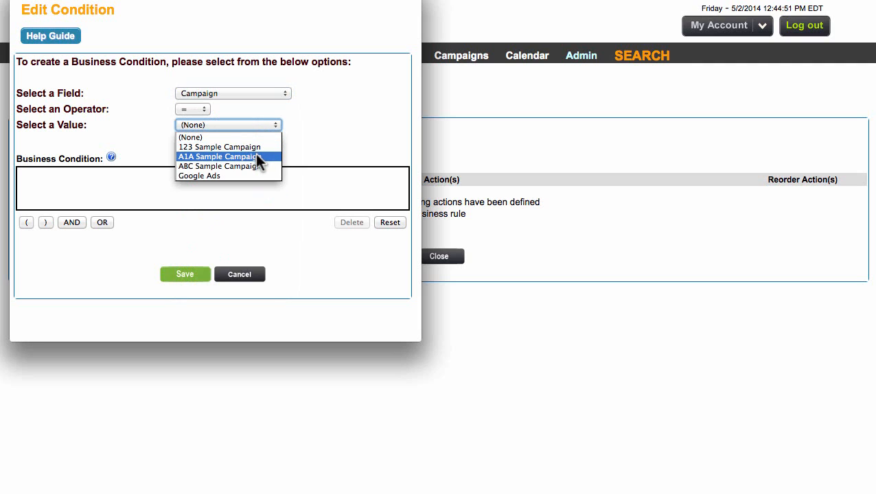
{"action": "left_click", "coordinate": [246, 89]}
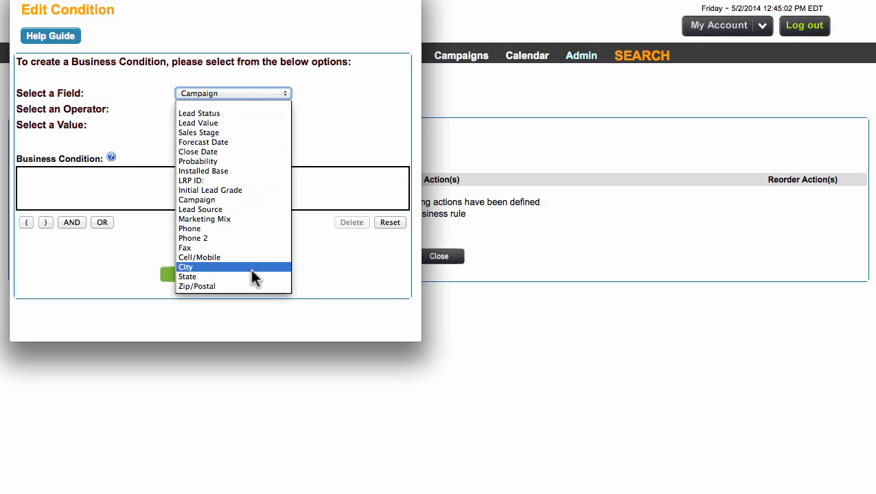
{"action": "scroll", "coordinate": [248, 289], "scroll_direction": "down", "scroll_amount": 1}
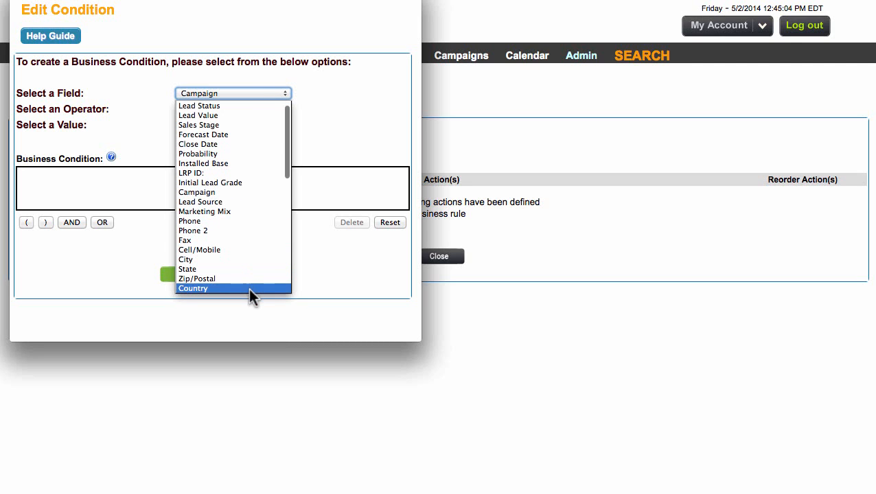
{"action": "left_click", "coordinate": [344, 118]}
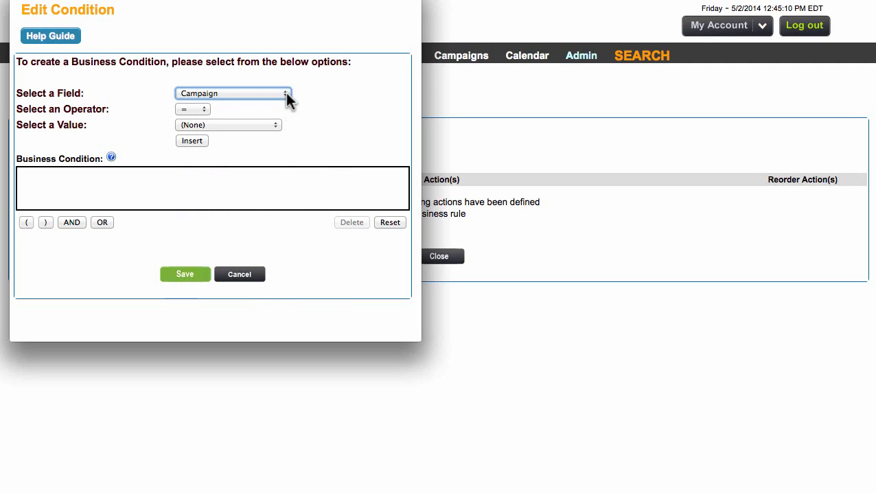
{"action": "left_click", "coordinate": [240, 274]}
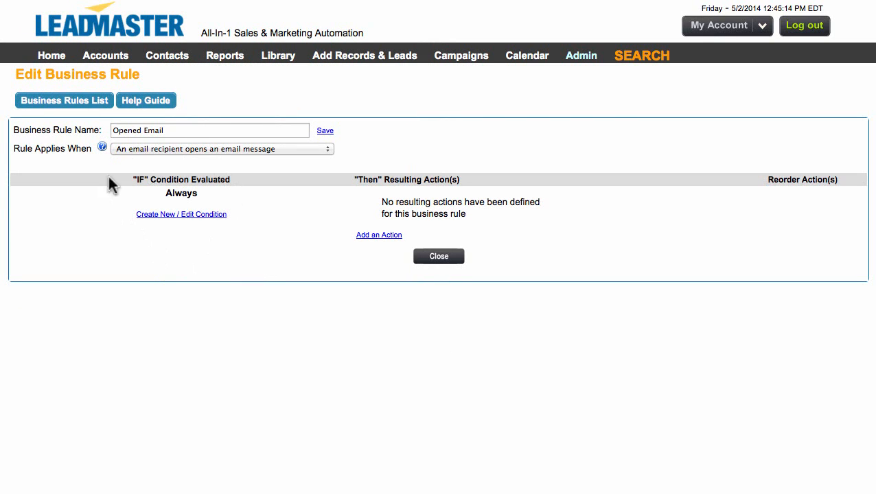
- Add a resulting action to the rule that adds the "Opened Emails" marketing activity to the primary contact in the record
{"action": "left_click", "coordinate": [378, 236]}
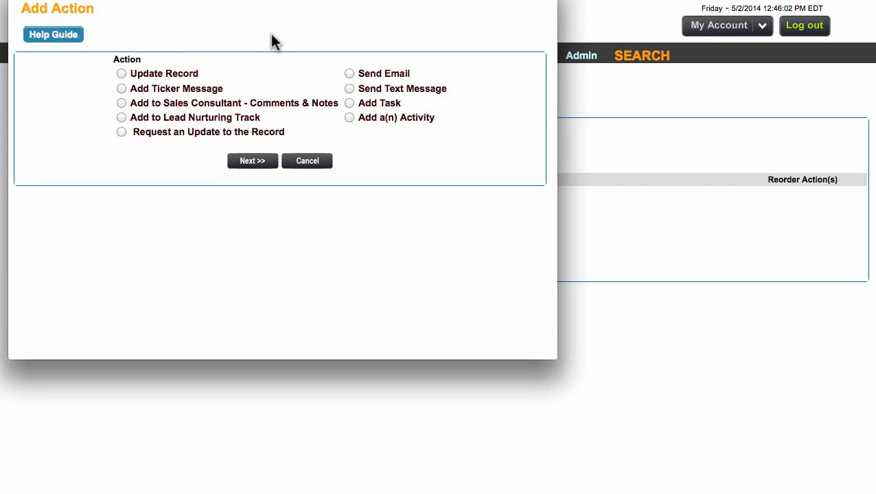
{"action": "left_click", "coordinate": [347, 117]}
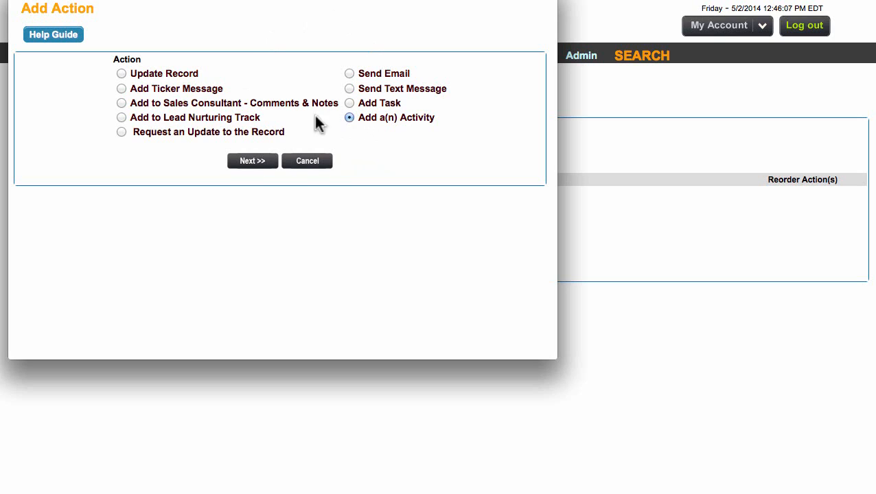
{"action": "left_click", "coordinate": [254, 167]}
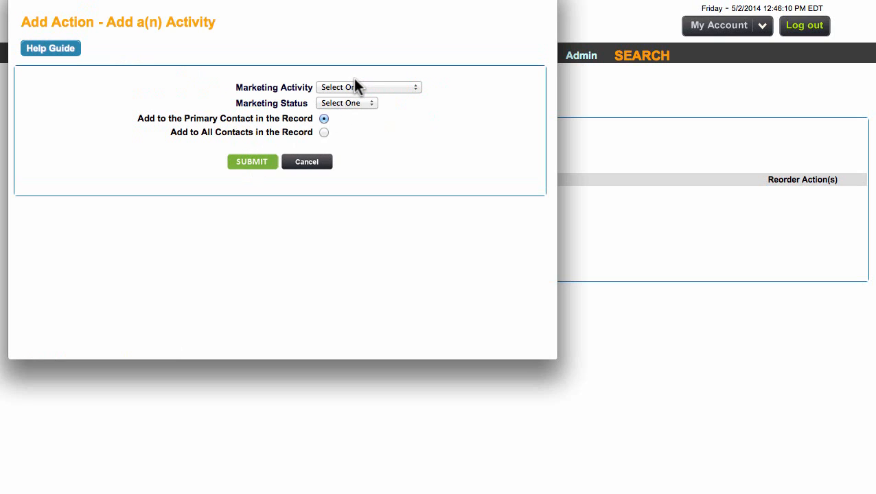
{"action": "left_click", "coordinate": [354, 87]}
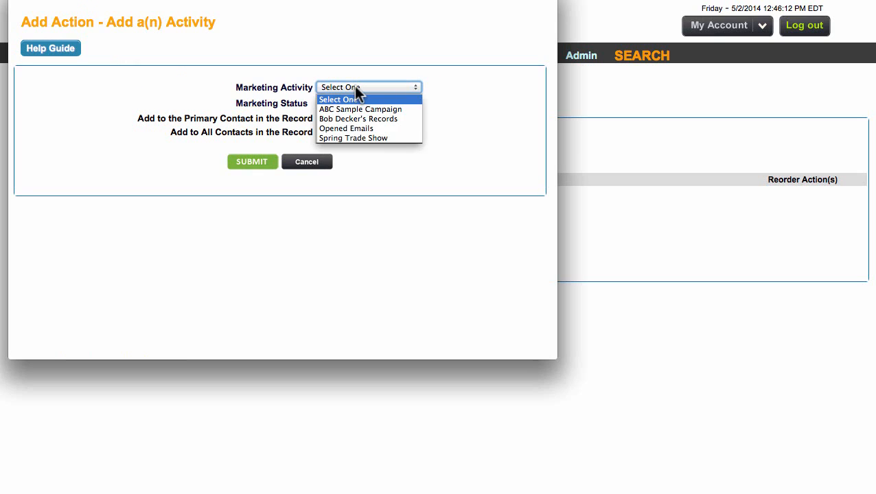
{"action": "left_click", "coordinate": [363, 129]}
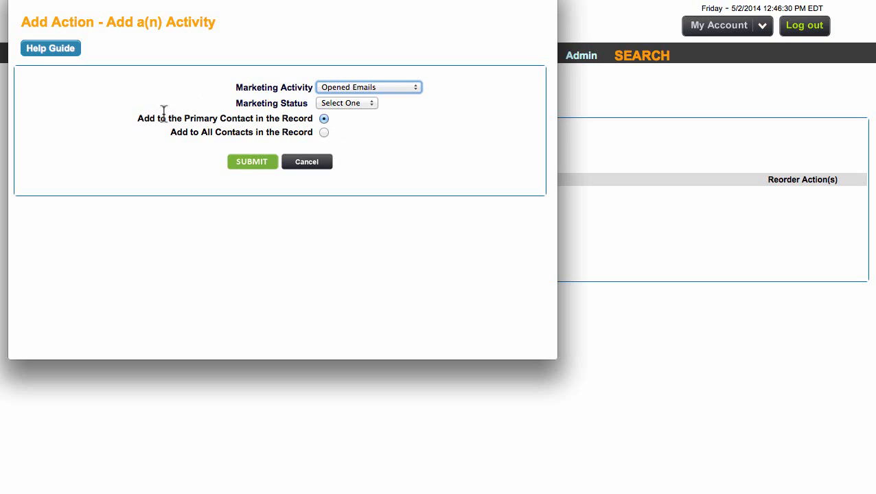
{"action": "left_click", "coordinate": [267, 173]}
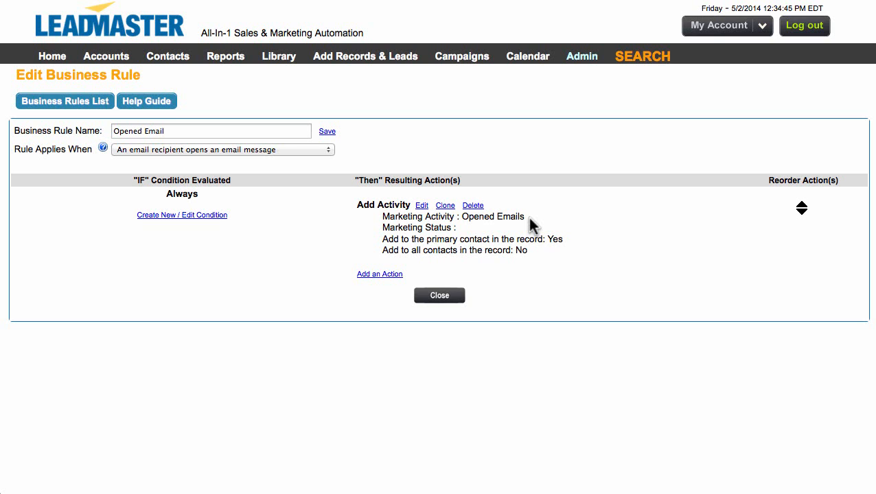
- Search the records for those with the marketing activity "Opened Emails"
{"action": "left_click", "coordinate": [633, 64]}
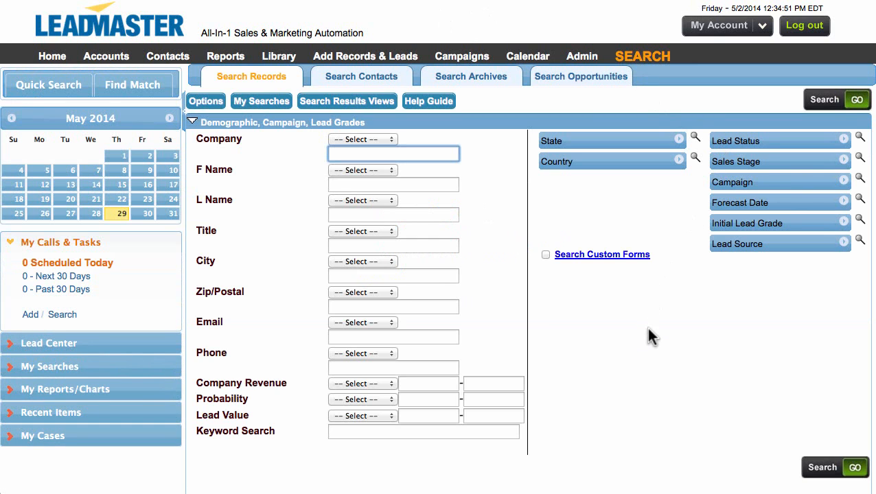
{"action": "scroll", "coordinate": [647, 339], "scroll_direction": "down", "scroll_amount": 10}
{"action": "scroll", "coordinate": [652, 348], "scroll_direction": "down", "scroll_amount": 3}
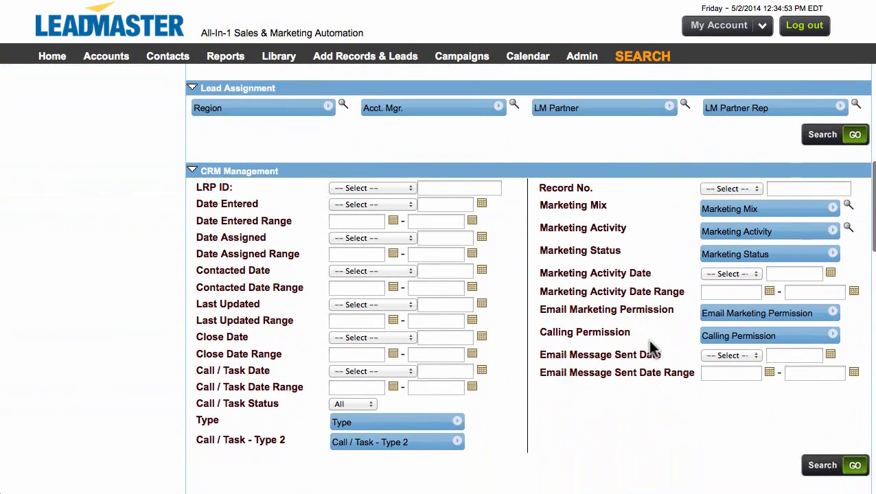
{"action": "left_click", "coordinate": [744, 218]}
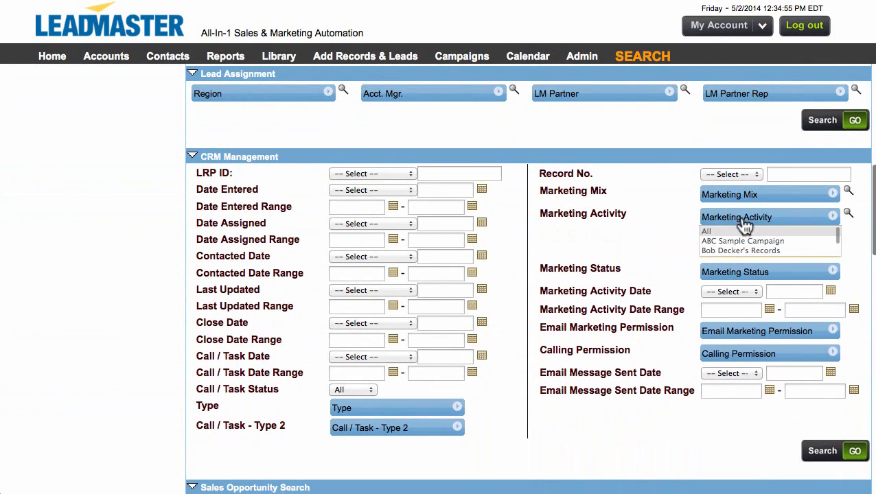
{"action": "scroll", "coordinate": [744, 248], "scroll_direction": "down", "scroll_amount": 1}
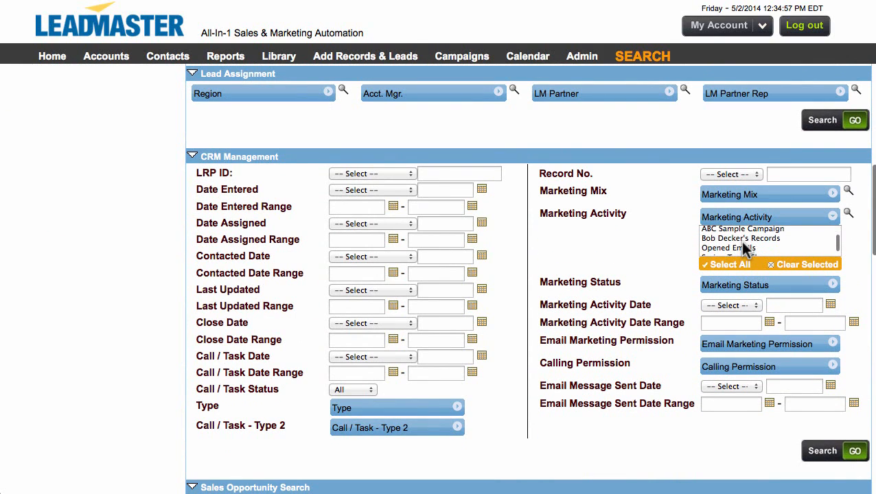
{"action": "left_click", "coordinate": [758, 249]}
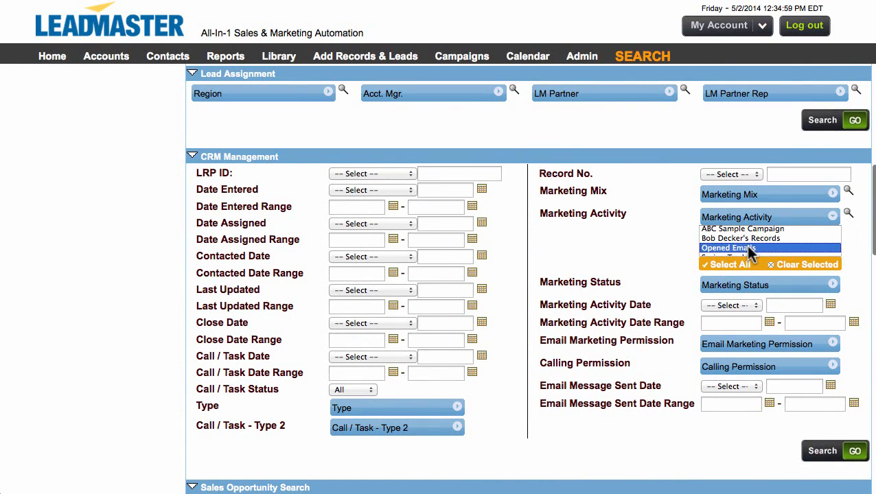
{"action": "left_click", "coordinate": [828, 458]}
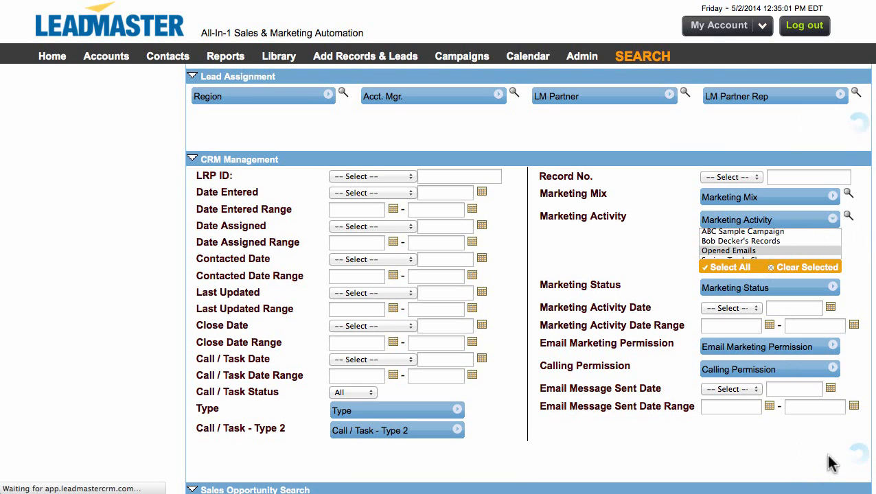